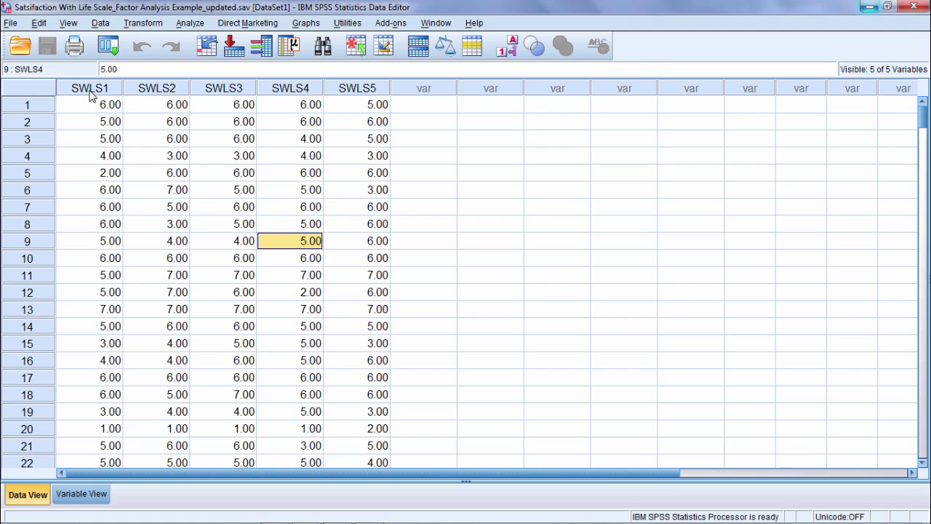
{"action": "left_click_drag", "start_coordinate": [98, 94], "coordinate": [347, 94]}
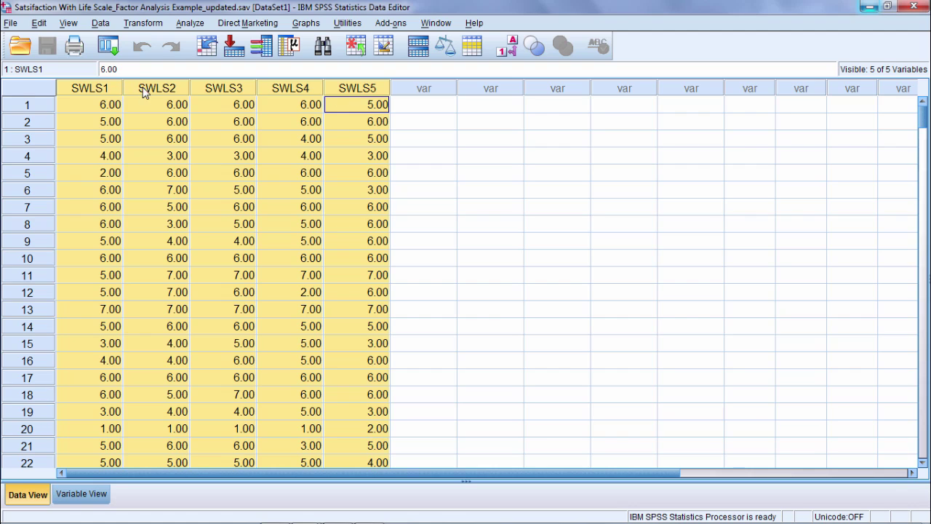
{"action": "left_click", "coordinate": [404, 106]}
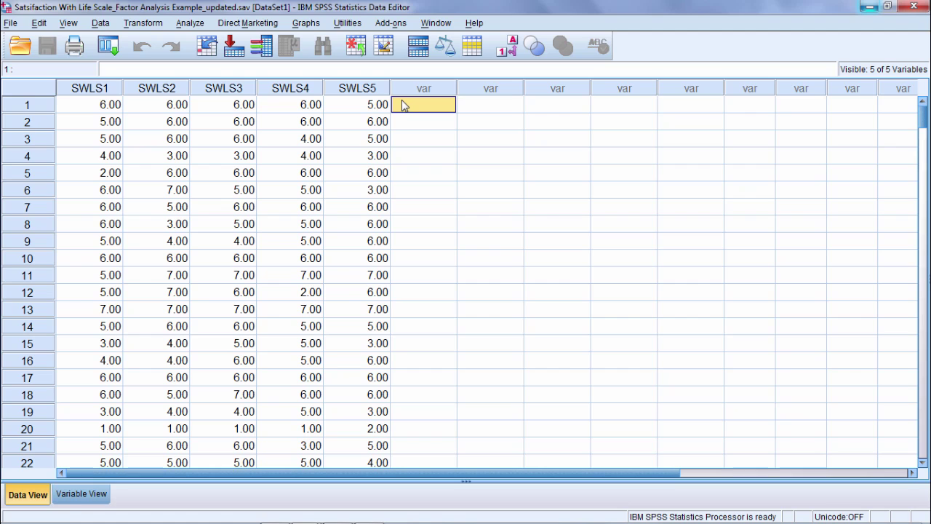
{"action": "left_click", "coordinate": [100, 103]}
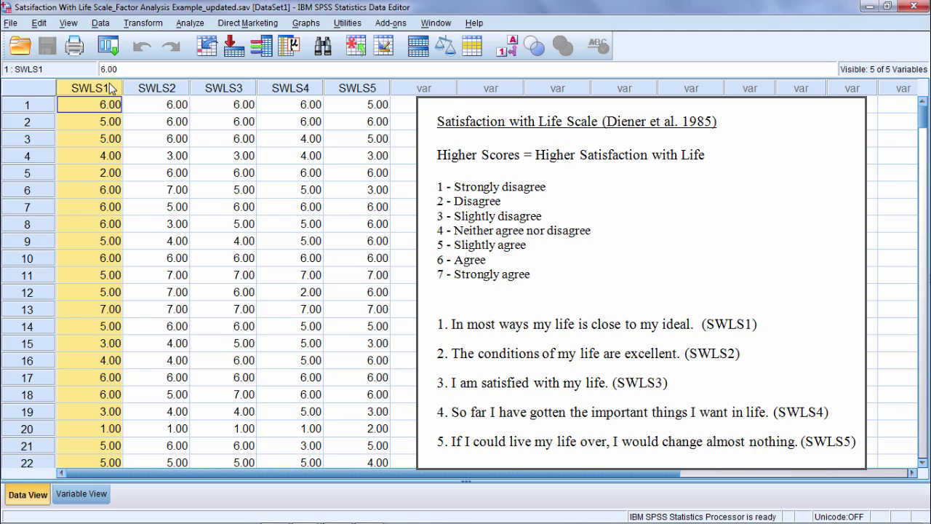
{"action": "left_click", "coordinate": [154, 97]}
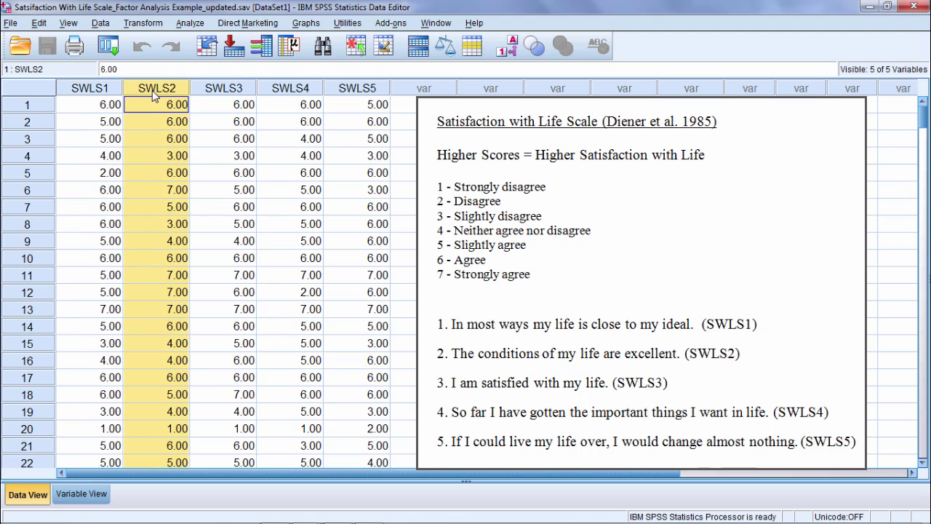
{"action": "left_click", "coordinate": [198, 88]}
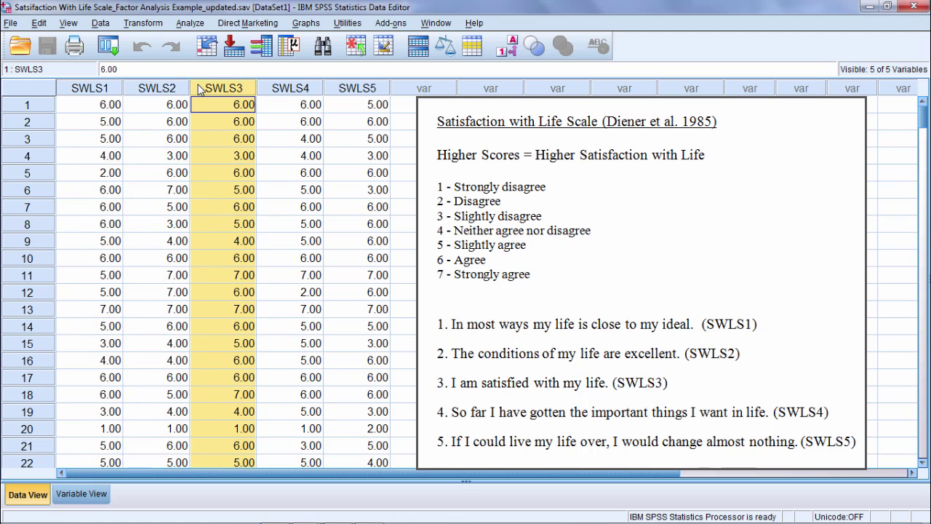
{"action": "left_click", "coordinate": [268, 88]}
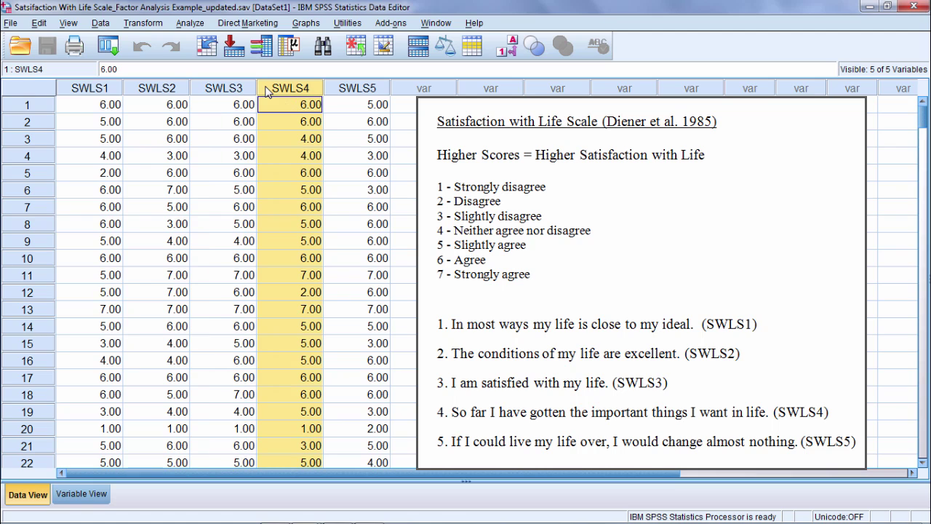
{"action": "left_click", "coordinate": [344, 90]}
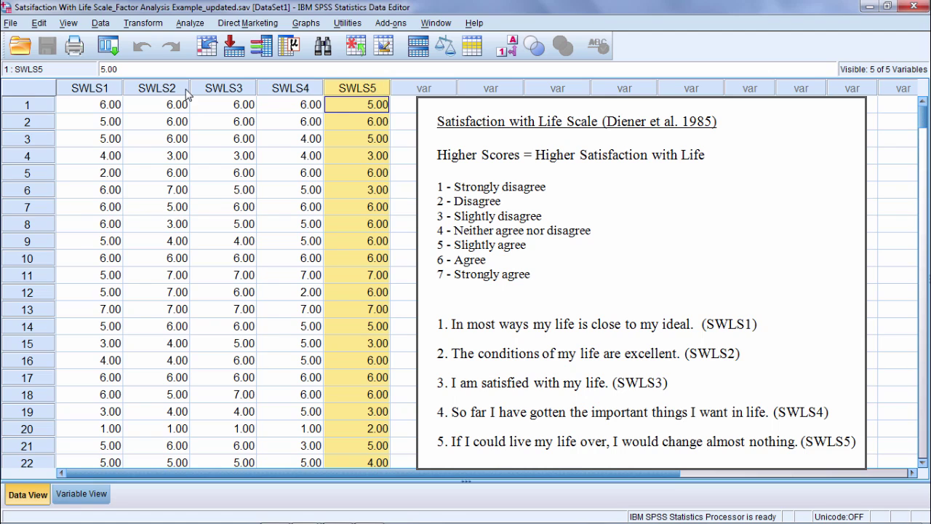
{"action": "left_click_drag", "start_coordinate": [92, 96], "coordinate": [342, 93]}
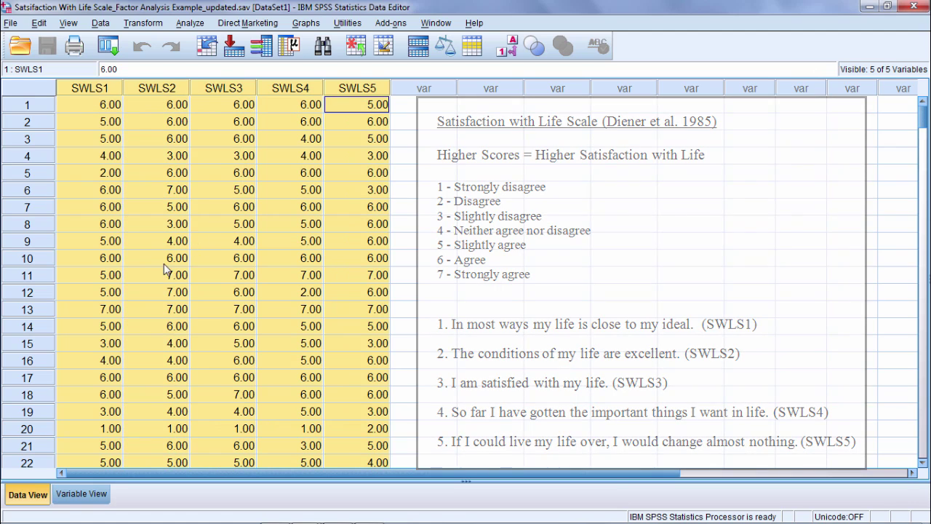
In Variable View, review SWLS1's value labels, 1.00 strongly disagree through 7.00 strongly agree.
{"action": "left_click", "coordinate": [78, 494]}
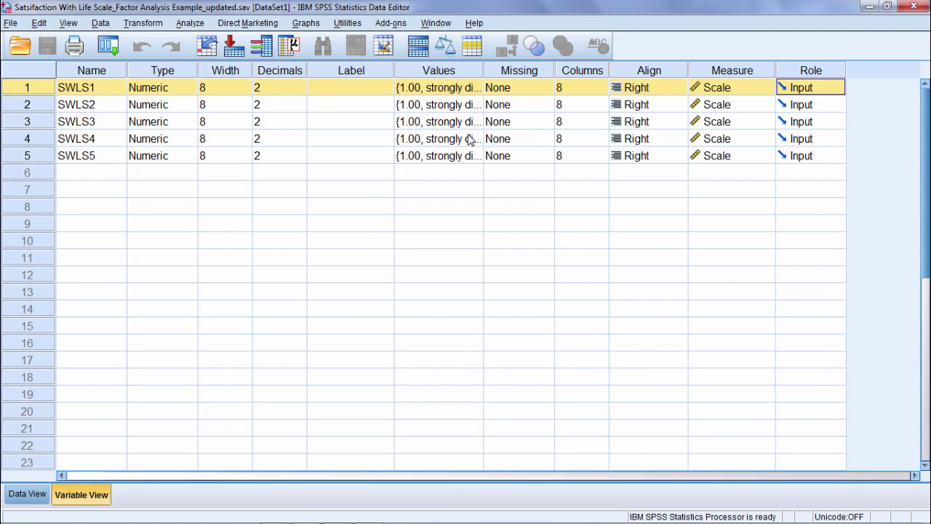
{"action": "double_click", "coordinate": [476, 90]}
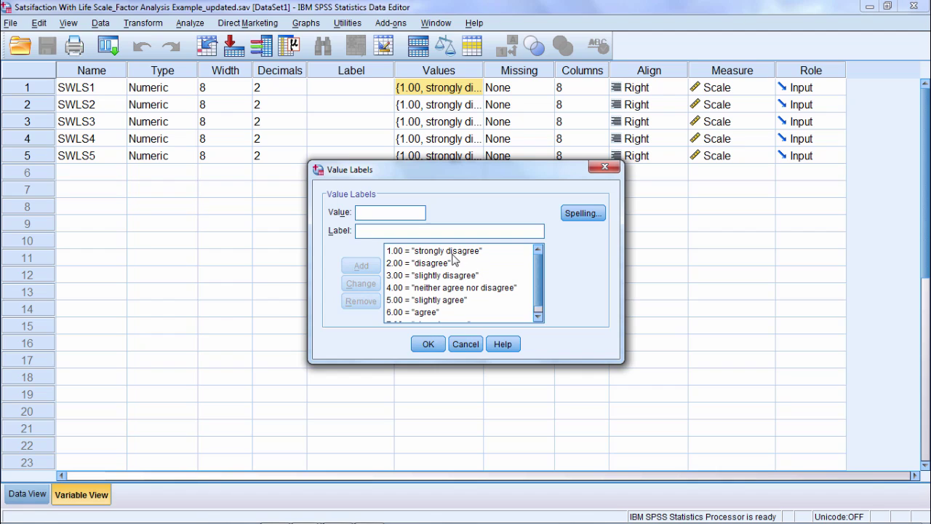
{"action": "scroll", "coordinate": [535, 286], "scroll_direction": "down", "scroll_amount": 1}
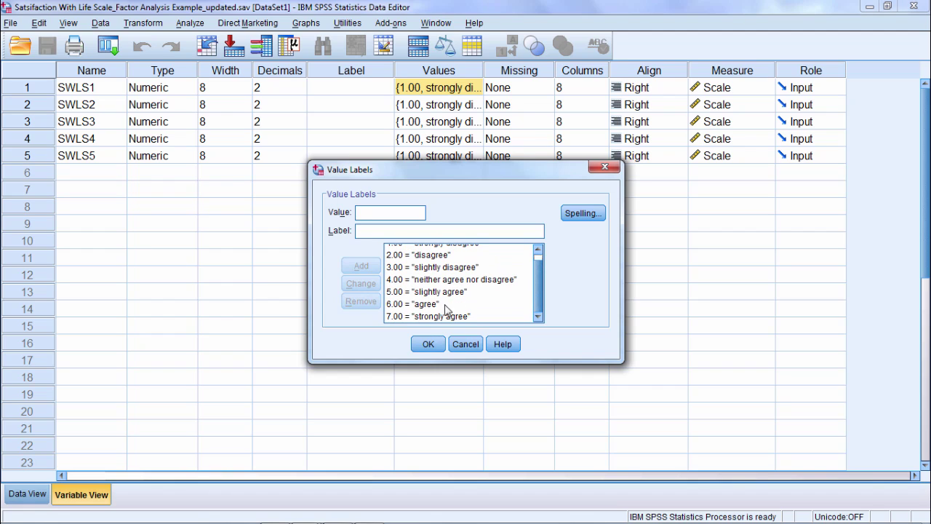
{"action": "scroll", "coordinate": [447, 264], "scroll_direction": "up", "scroll_amount": 1}
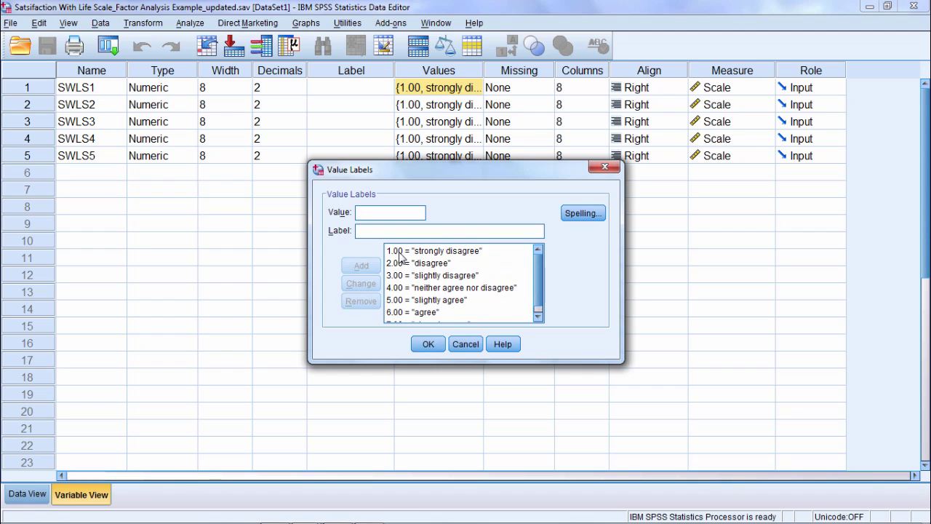
{"action": "scroll", "coordinate": [435, 318], "scroll_direction": "down", "scroll_amount": 1}
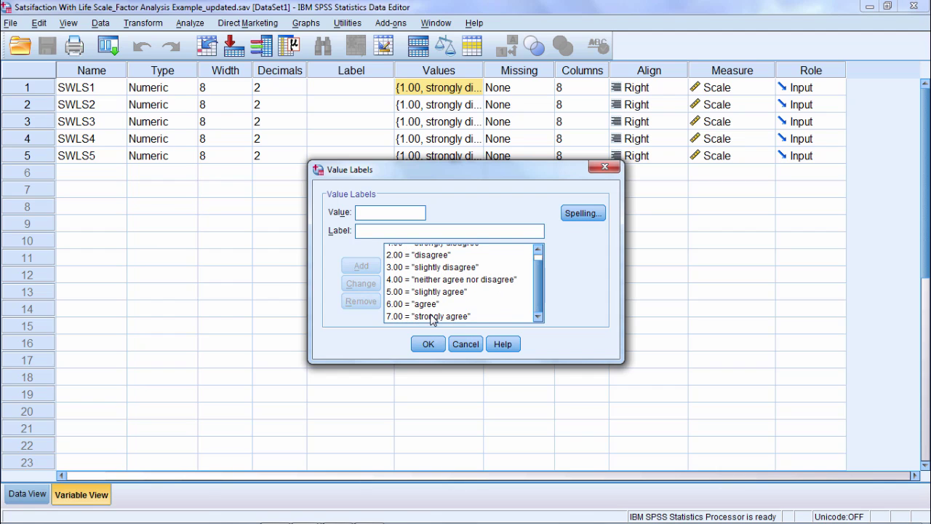
{"action": "left_click", "coordinate": [429, 344]}
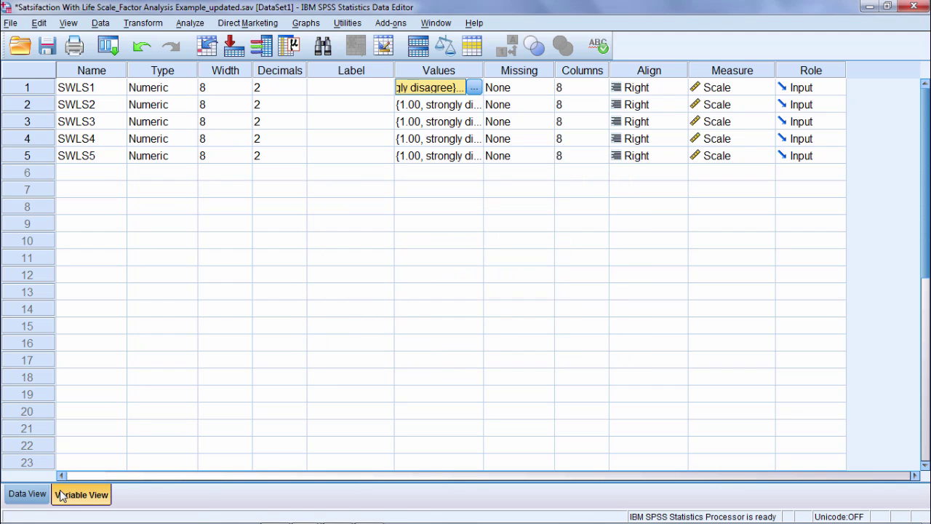
Return to Data View, select the SWLS1–SWLS4 columns, then clear the selection.
{"action": "left_click", "coordinate": [27, 494]}
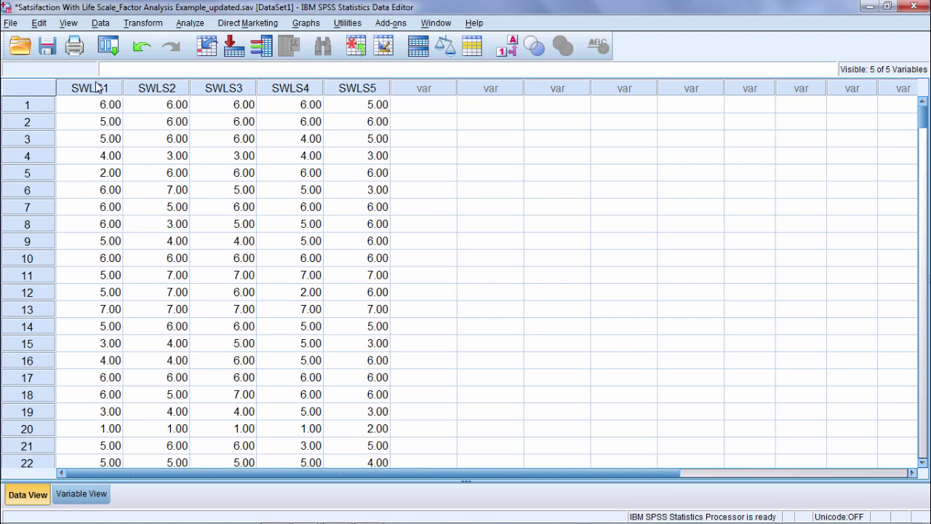
{"action": "left_click_drag", "start_coordinate": [97, 88], "coordinate": [342, 96]}
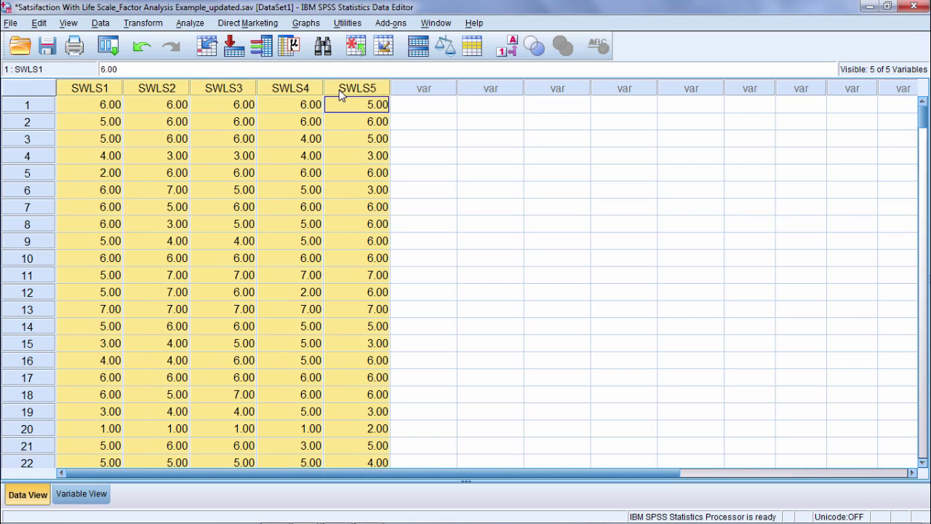
{"action": "left_click", "coordinate": [430, 106]}
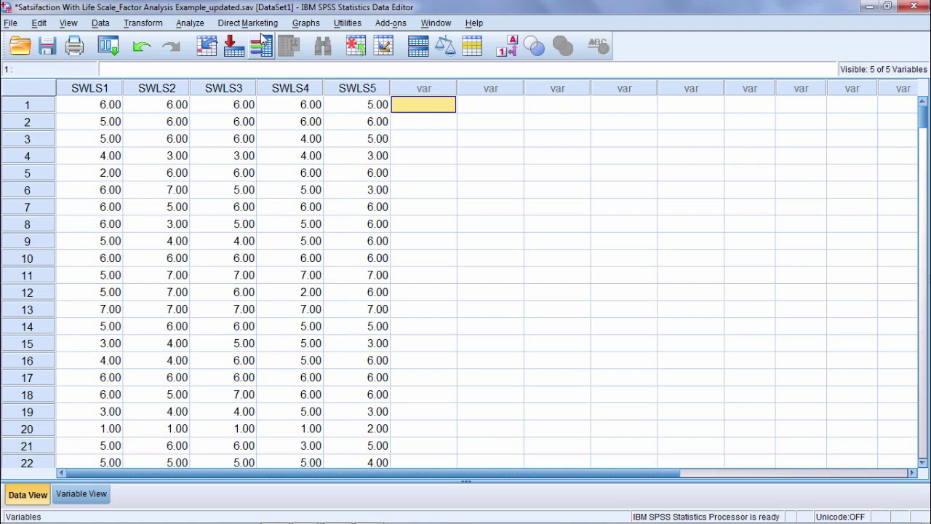
Run a Pearson bivariate correlation on SWLS1–SWLS5 via Analyze > Correlate > Bivariate.
{"action": "left_click", "coordinate": [198, 28]}
{"action": "mouse_move", "coordinate": [196, 61]}
{"action": "mouse_move", "coordinate": [207, 151]}
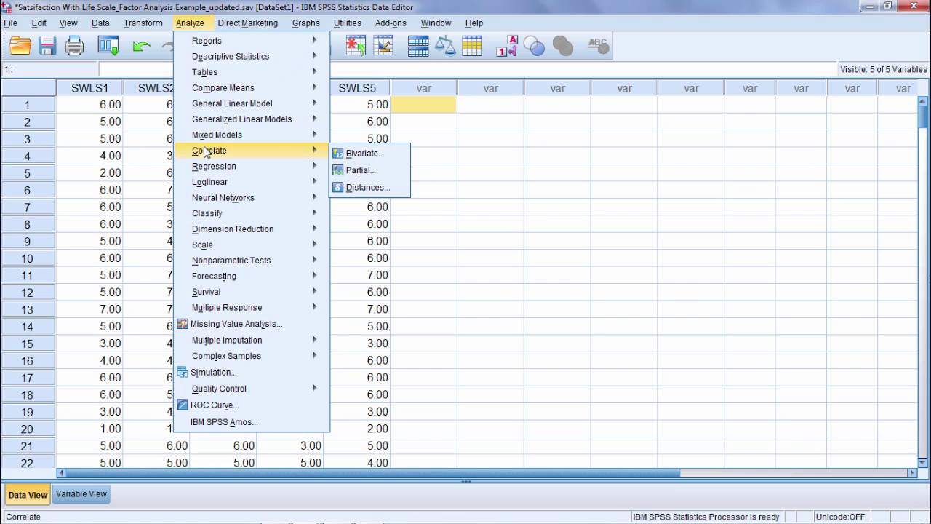
{"action": "left_click", "coordinate": [391, 156]}
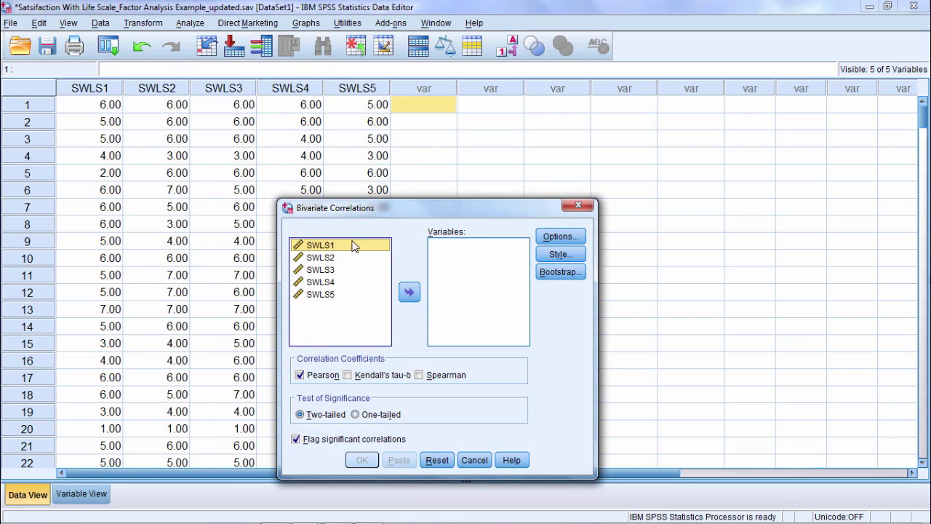
{"action": "left_click", "coordinate": [325, 295], "text": "shift"}
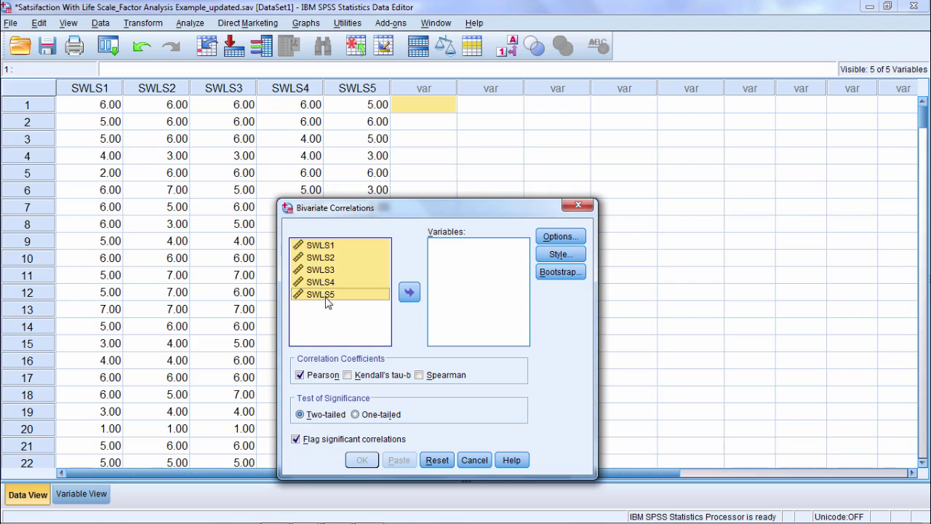
{"action": "left_click", "coordinate": [412, 293]}
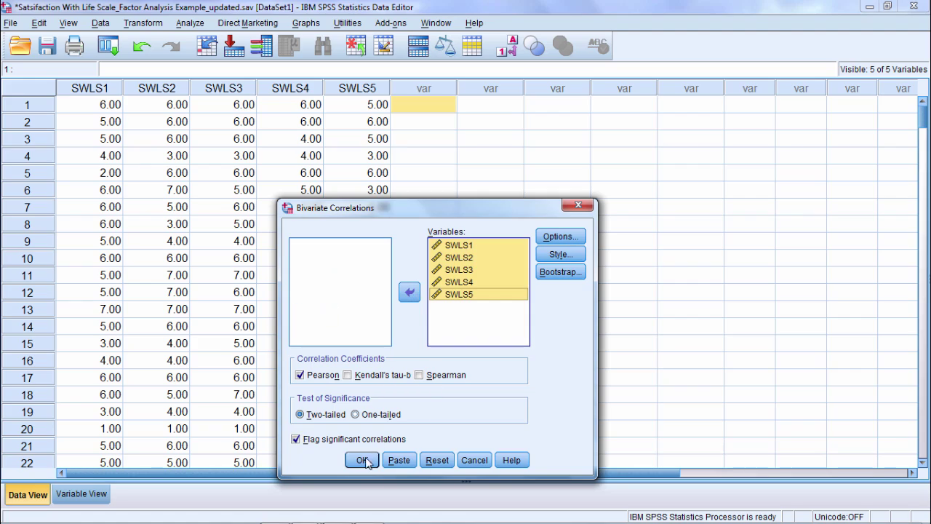
{"action": "left_click", "coordinate": [362, 460]}
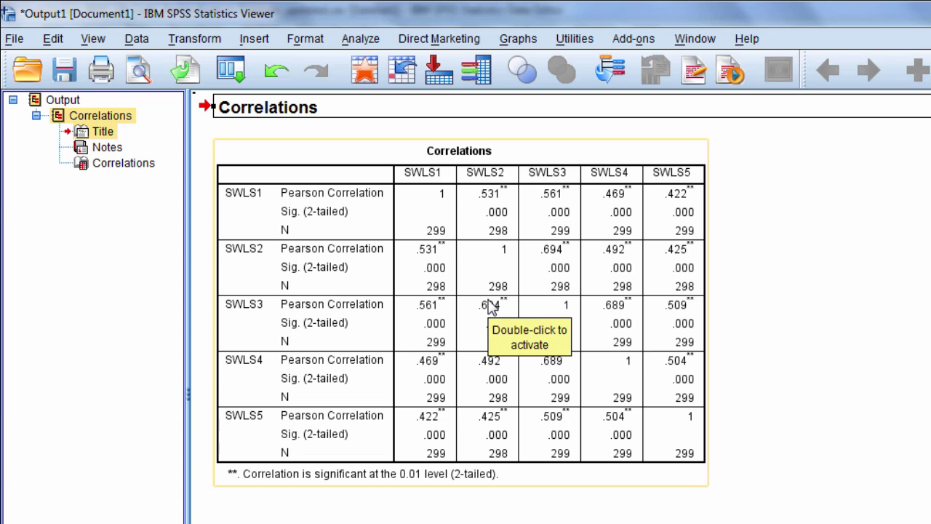
Activate the Correlations pivot table for editing and inspect its cell values.
{"action": "double_click", "coordinate": [449, 170]}
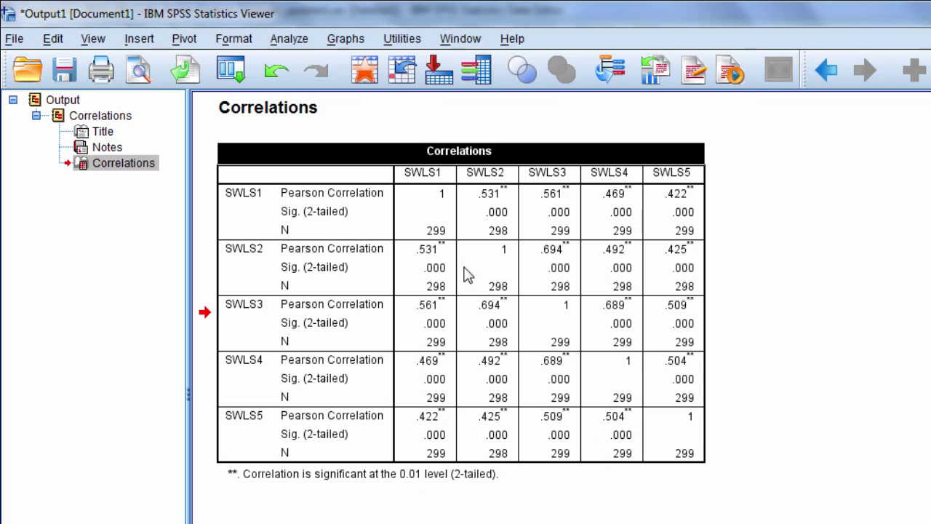
{"action": "mouse_move", "coordinate": [434, 369]}
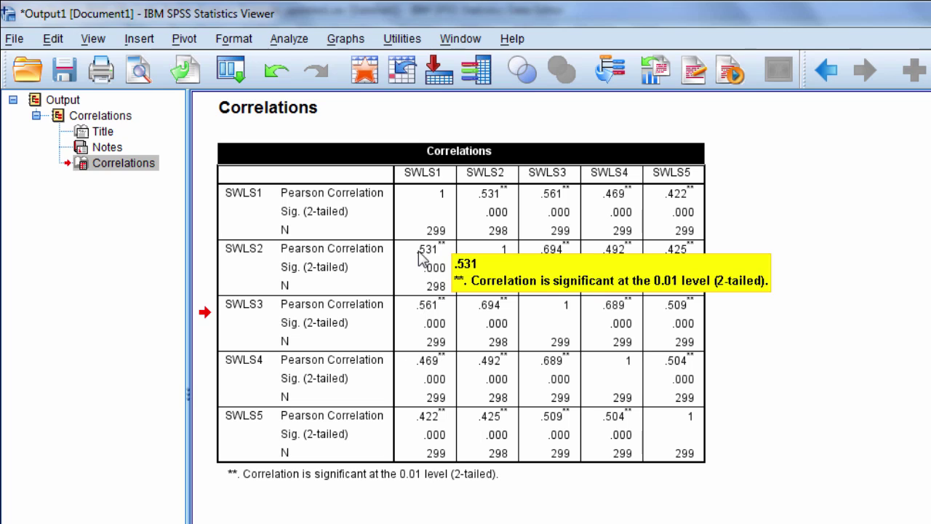
{"action": "mouse_move", "coordinate": [422, 263]}
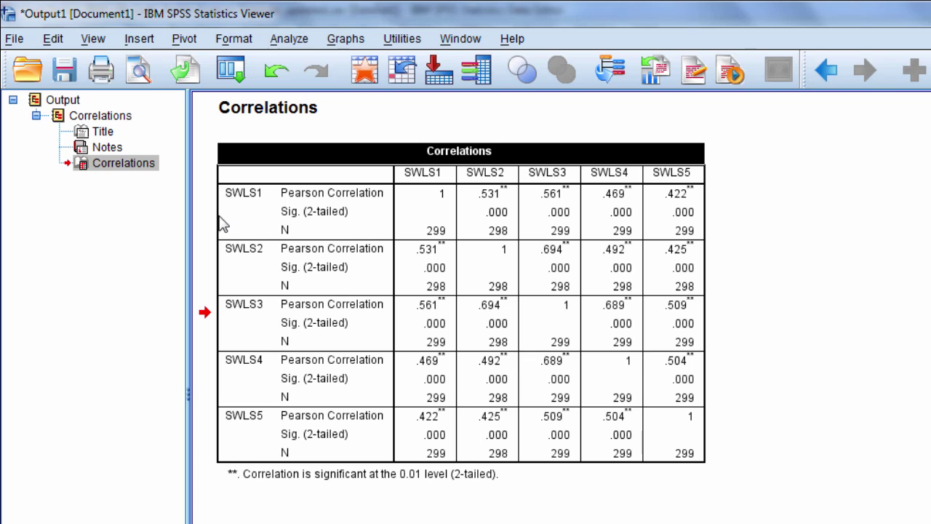
{"action": "left_click", "coordinate": [251, 195]}
{"action": "left_click", "coordinate": [254, 269]}
{"action": "left_click", "coordinate": [250, 322]}
{"action": "left_click", "coordinate": [254, 368]}
{"action": "left_click", "coordinate": [254, 425]}
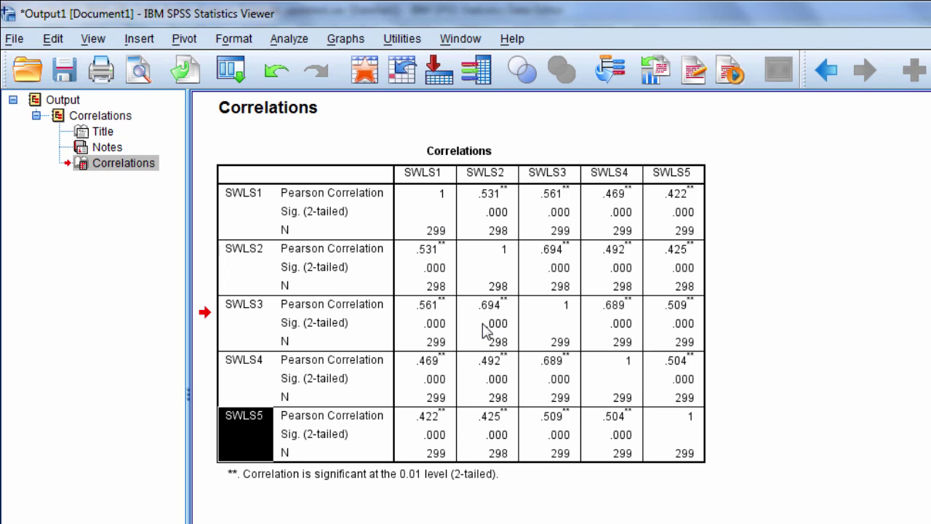
{"action": "mouse_move", "coordinate": [536, 364]}
{"action": "left_click_drag", "start_coordinate": [234, 192], "coordinate": [244, 442]}
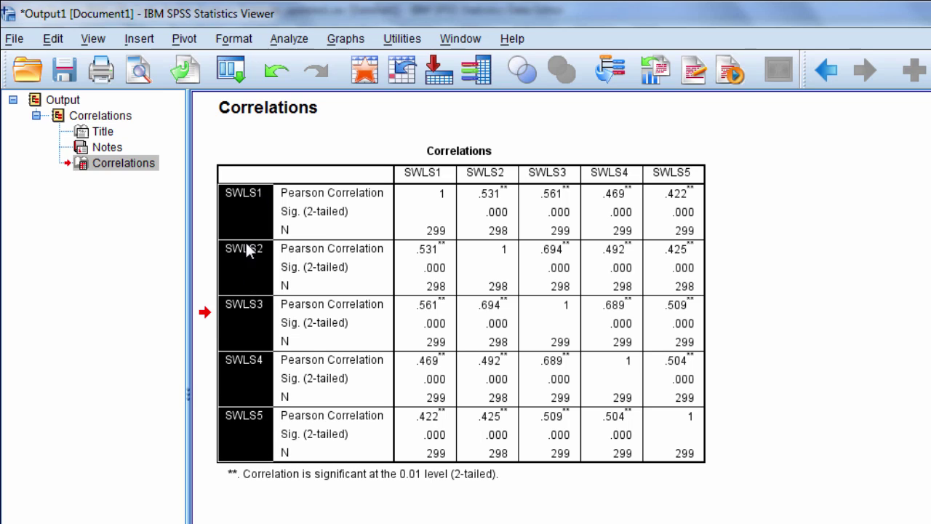
{"action": "left_click", "coordinate": [245, 247], "text": "ctrl+alt"}
{"action": "left_click", "coordinate": [246, 320]}
{"action": "left_click", "coordinate": [261, 420]}
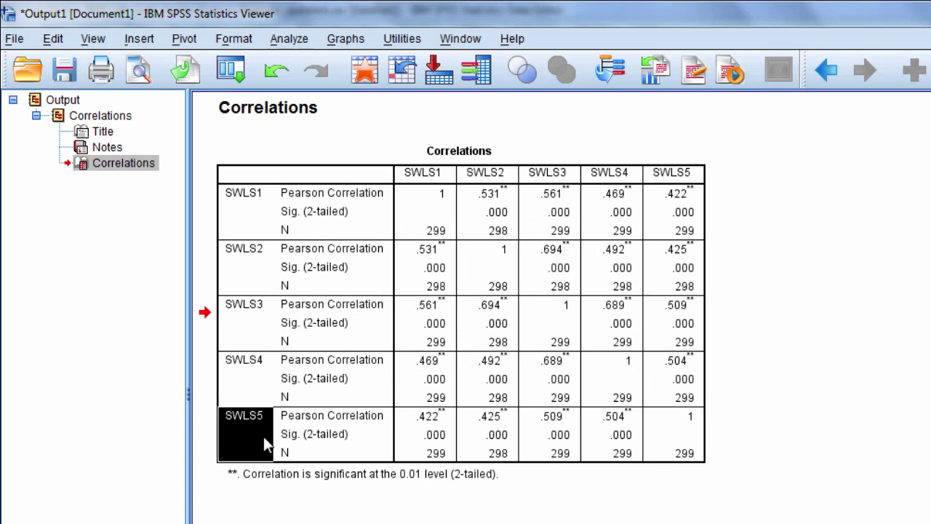
{"action": "left_click", "coordinate": [257, 352]}
{"action": "left_click", "coordinate": [256, 325]}
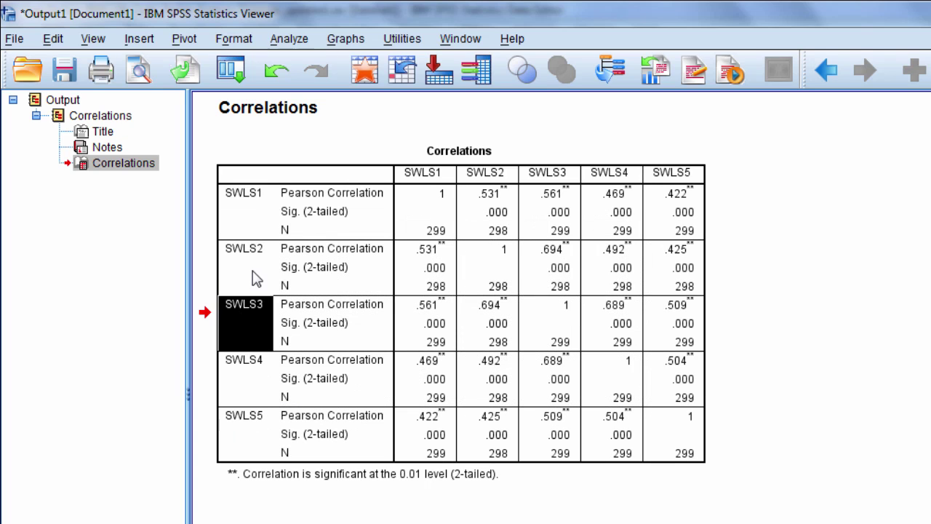
{"action": "left_click", "coordinate": [249, 267]}
{"action": "left_click", "coordinate": [246, 211]}
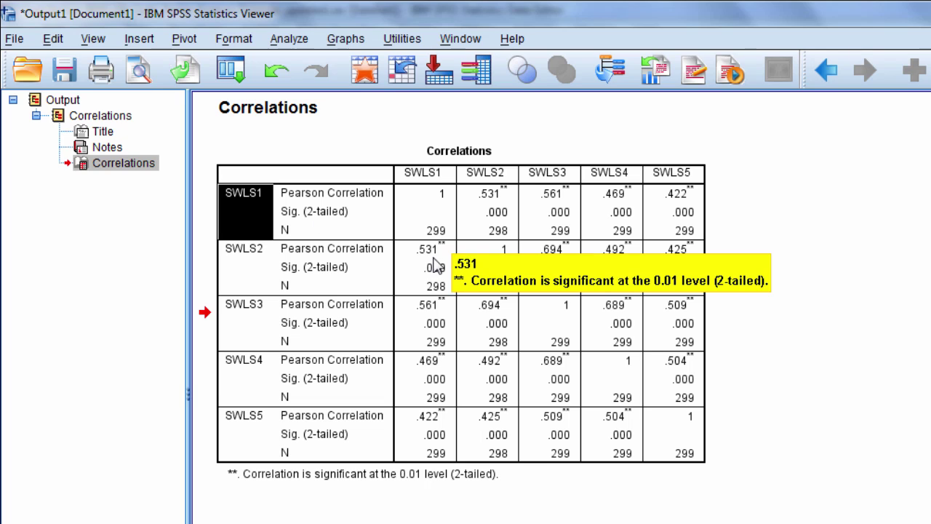
{"action": "left_click_drag", "start_coordinate": [430, 266], "coordinate": [624, 485]}
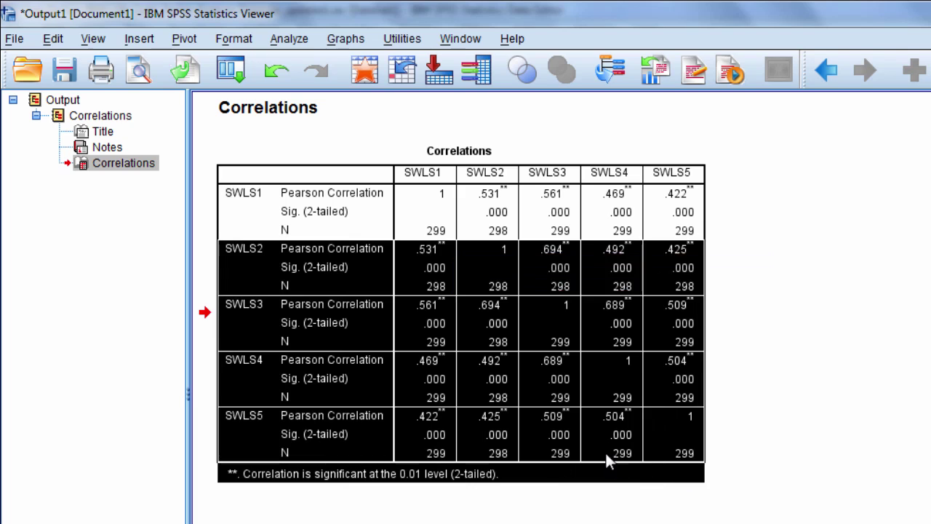
Deactivate the Correlations table and reselect it as ordinary Viewer output.
{"action": "left_click", "coordinate": [606, 458]}
{"action": "left_click", "coordinate": [567, 502]}
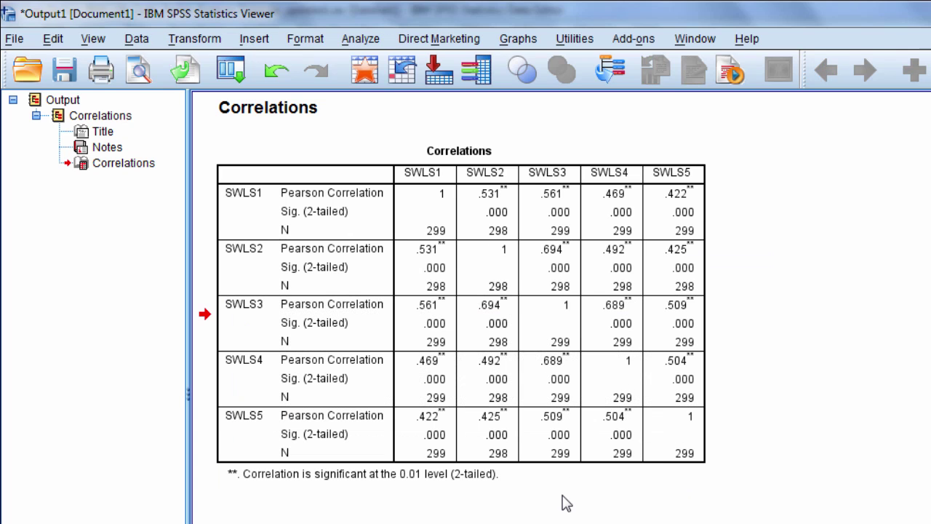
{"action": "left_click", "coordinate": [331, 394]}
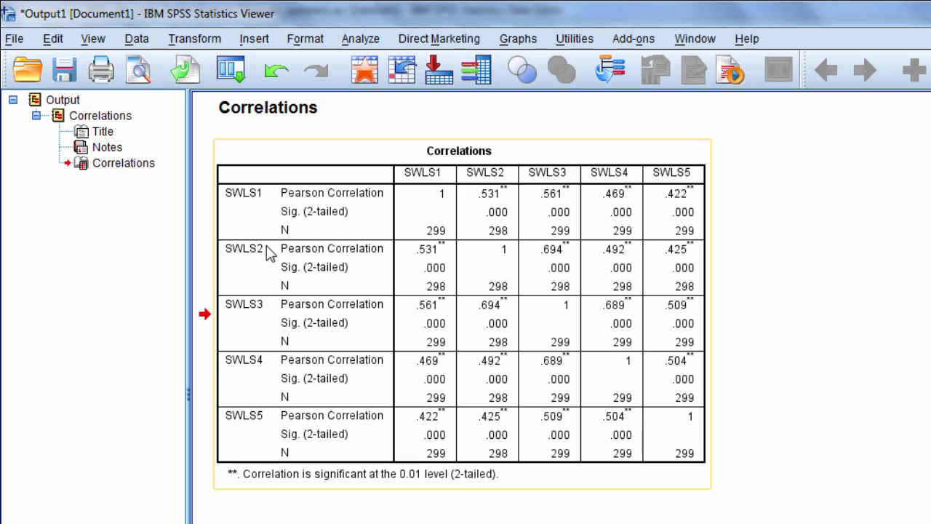
{"action": "left_click", "coordinate": [256, 211]}
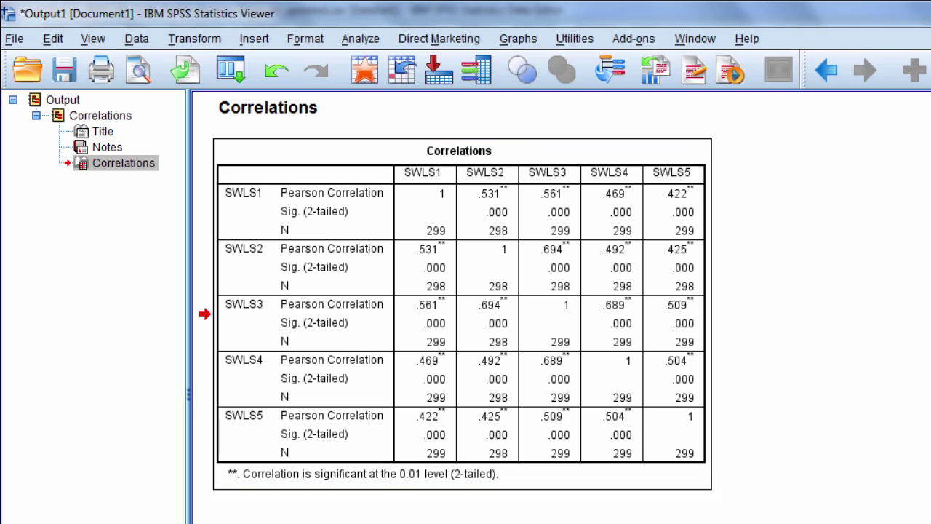
{"action": "key", "text": "Escape"}
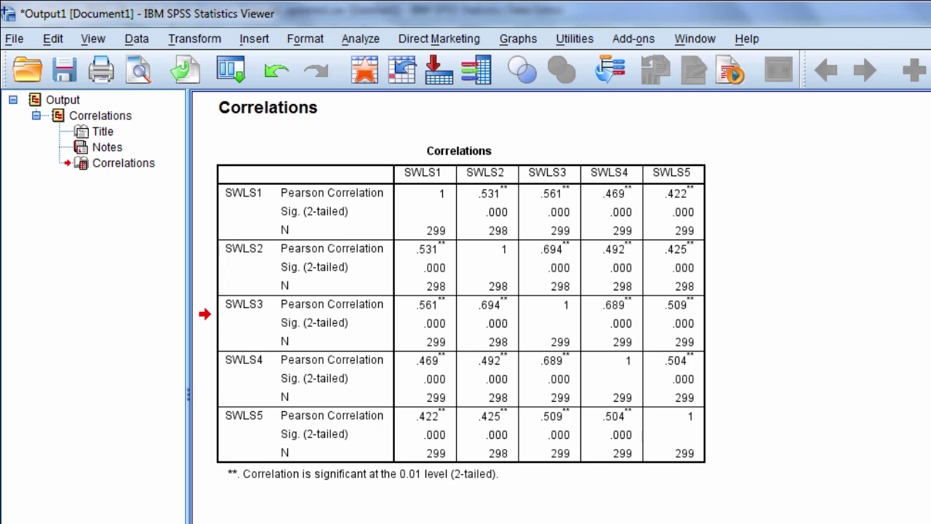
{"action": "left_click", "coordinate": [437, 367]}
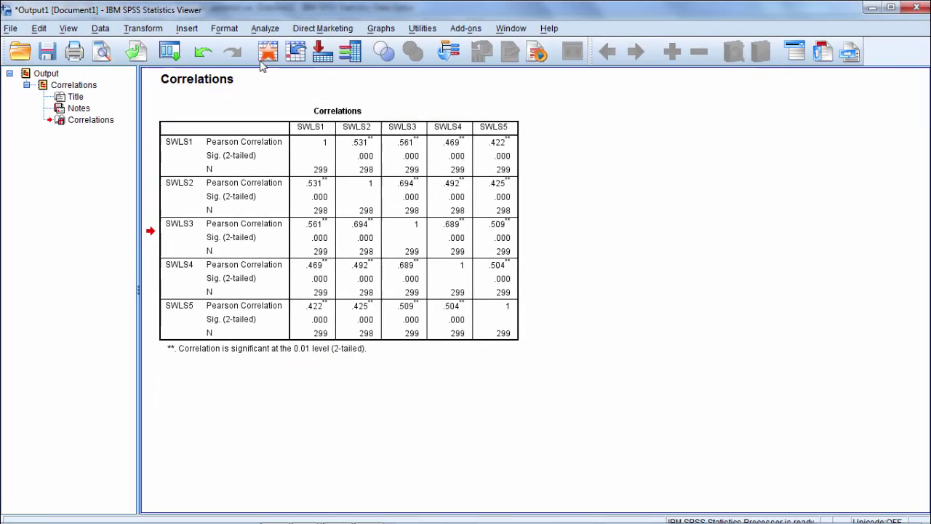